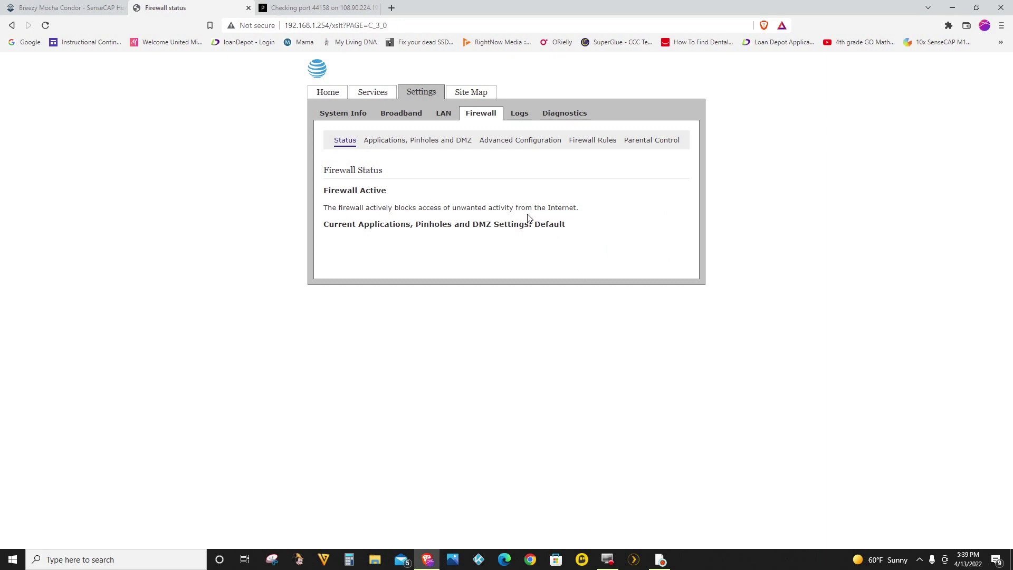
- Re-run the Port Checker test on port 44158, which still reports it closed
left_click(310, 14)
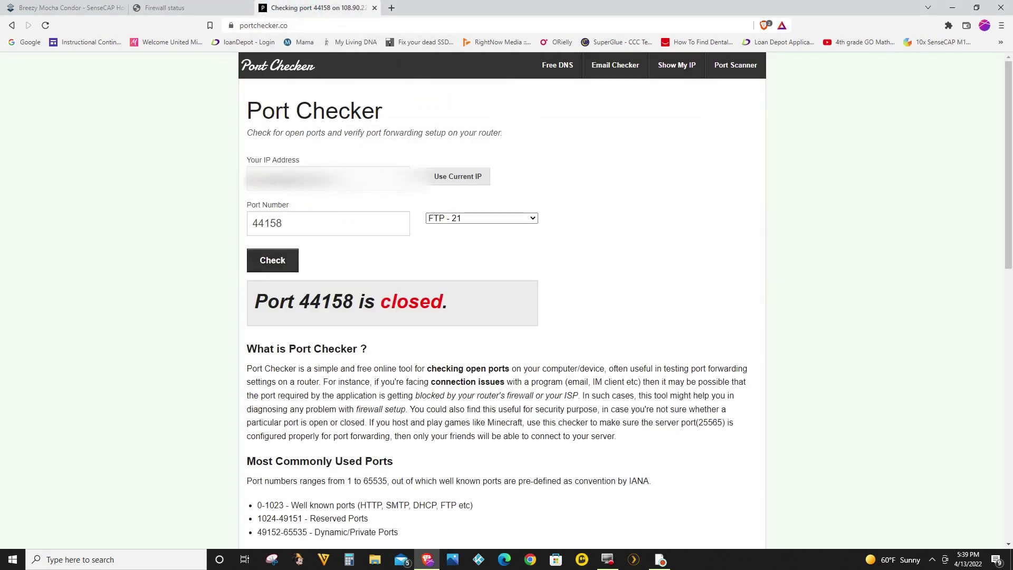
left_click(266, 262)
- Check the SenseCAP hotspot's Symmetric NAT type and Relayed: Yes, then go back to the router's Firewall Status page
key("ctrl+1")
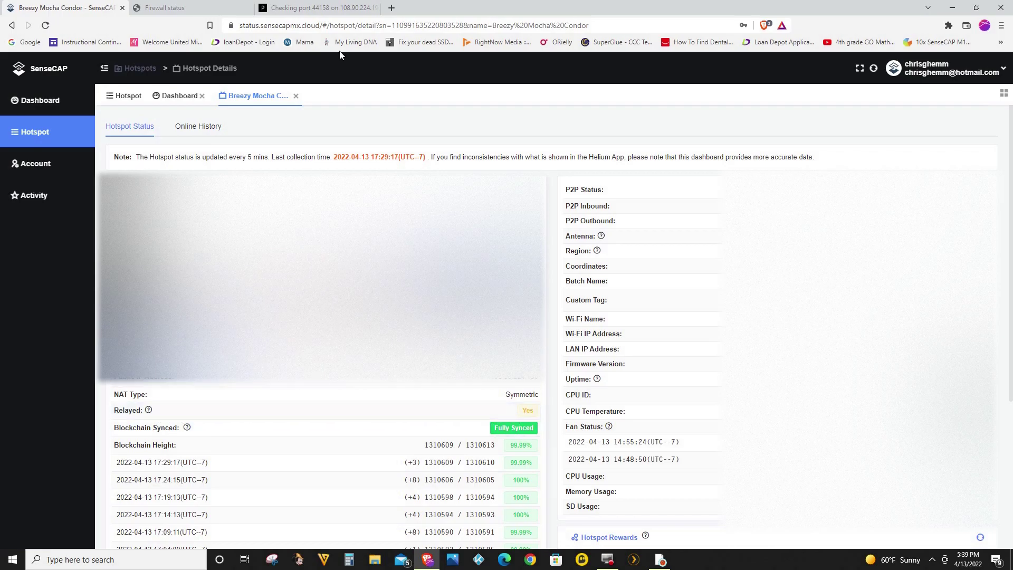
key("ctrl+2")
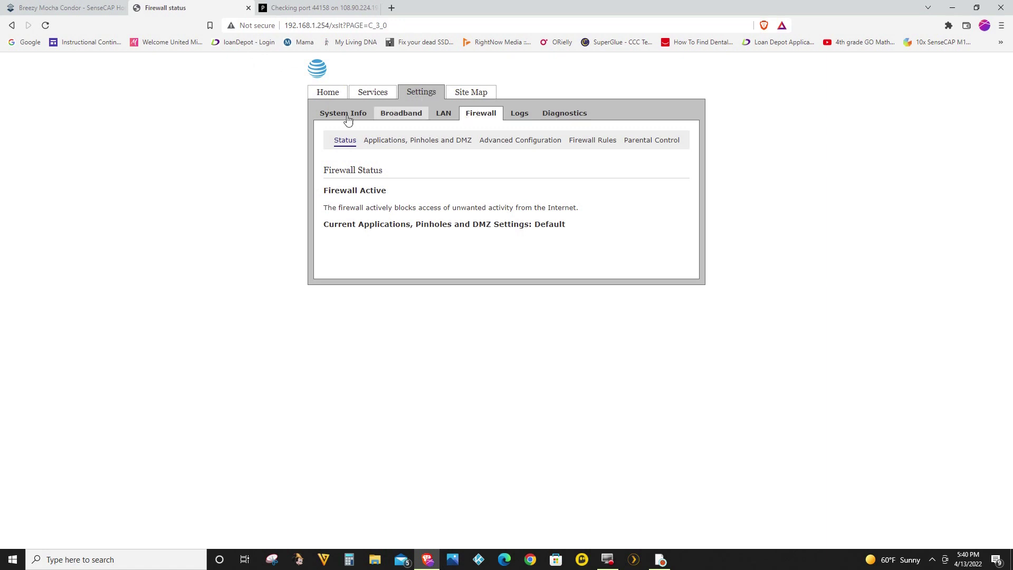
- Open the Firewall's Applications, Pinholes and DMZ page
left_click(418, 143)
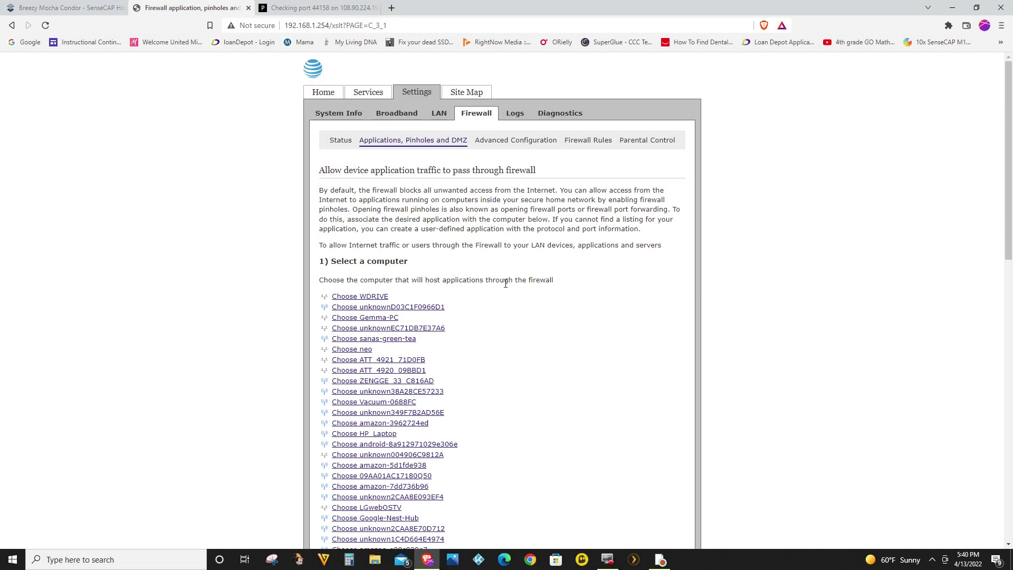
- Scroll through the device list and the Application List box to review the predefined applications
scroll(506, 283, "down", 1)
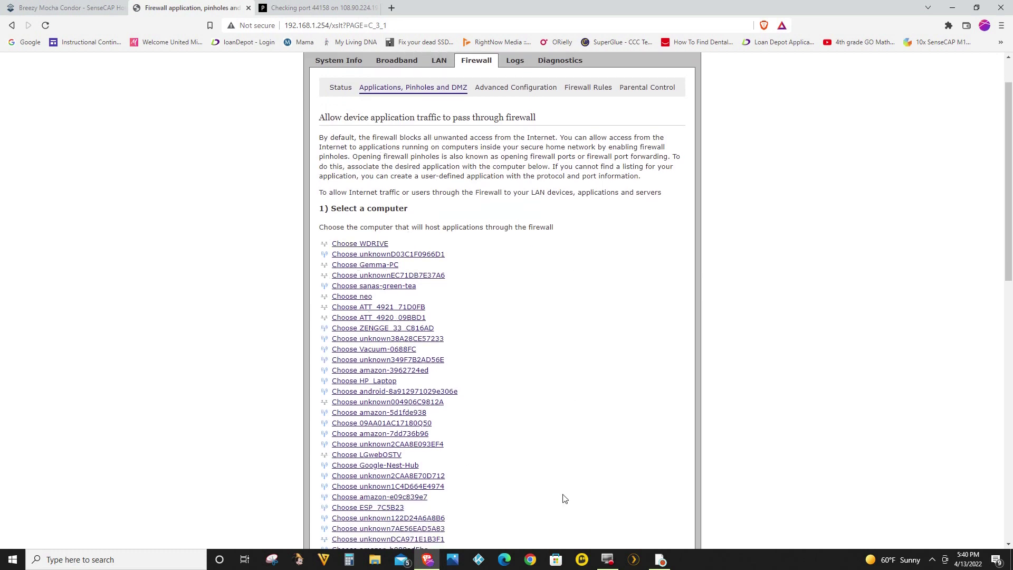
scroll(526, 413, "down", 6)
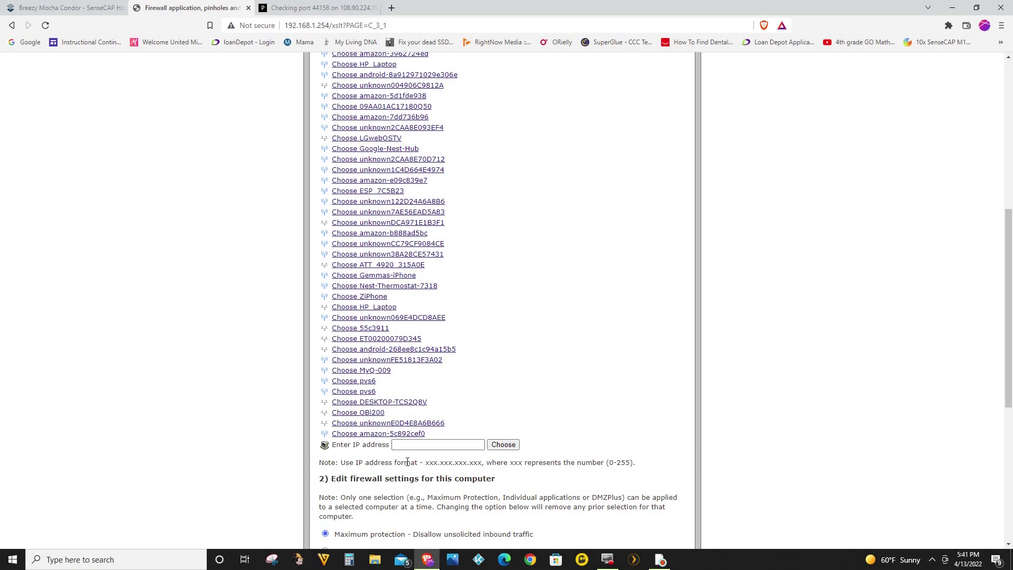
scroll(536, 485, "down", 4)
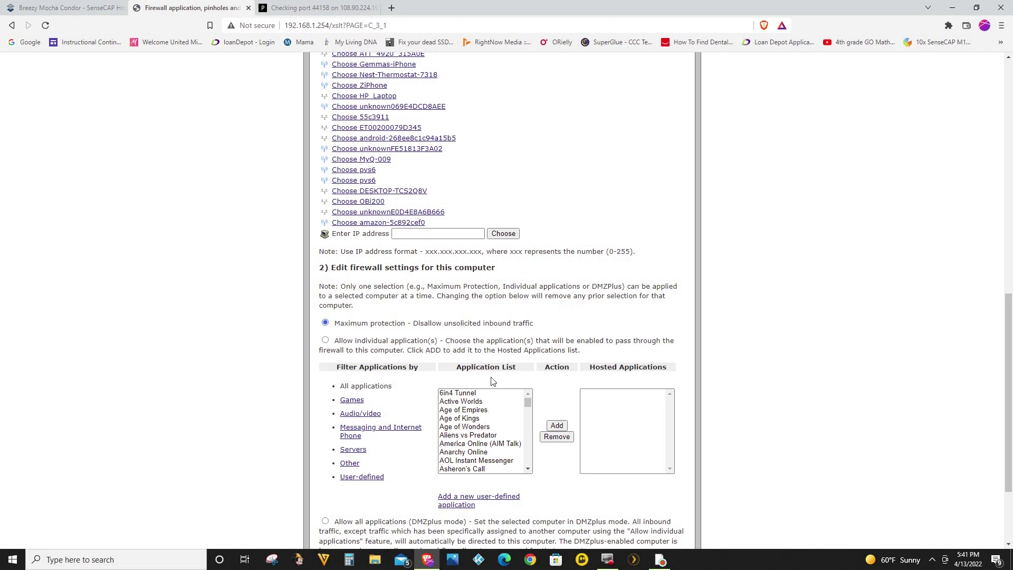
left_click(526, 407)
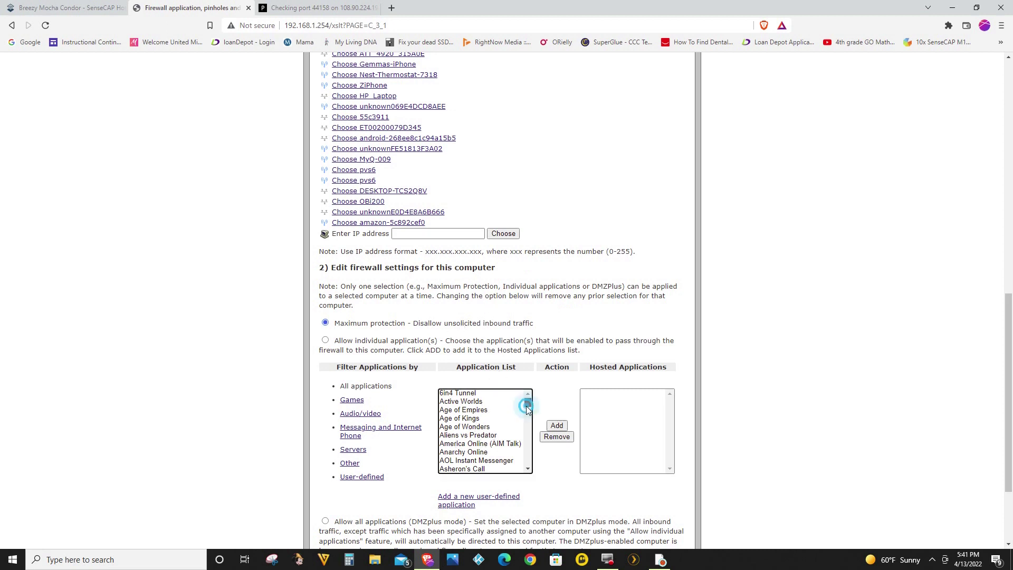
mouse_move(526, 407)
left_mouse_down()
mouse_move(531, 435)
mouse_move(528, 394)
left_mouse_up()
scroll(495, 285, "down", 3)
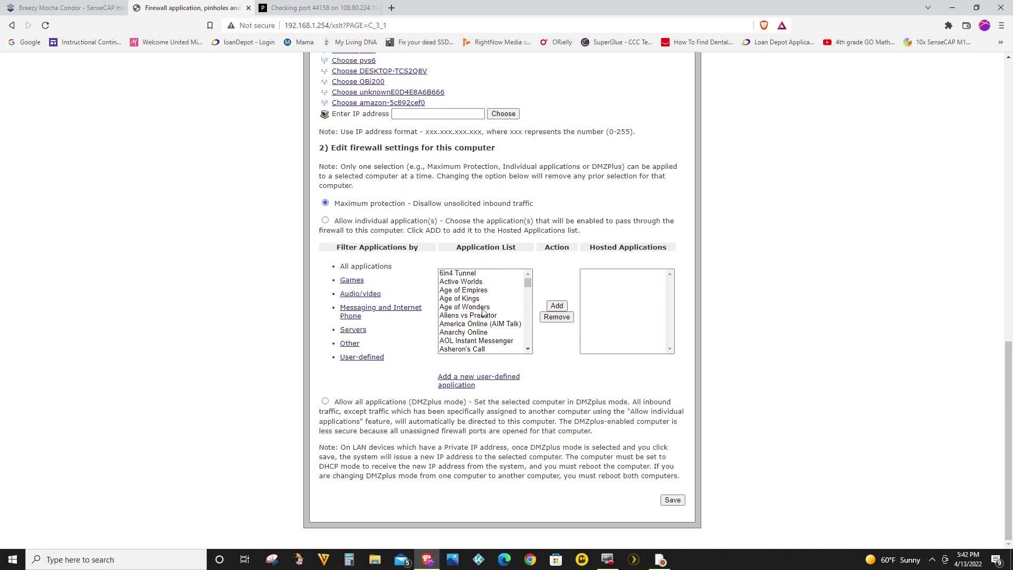
left_click_drag(528, 286, 532, 349)
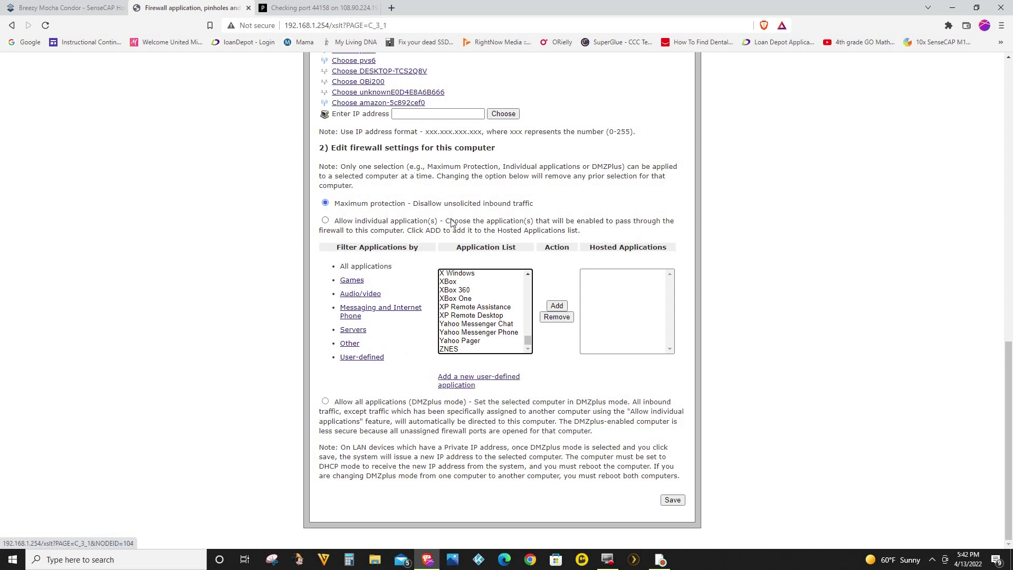
scroll(453, 232, "up", 6)
scroll(452, 234, "up", 6)
scroll(452, 233, "down", 12)
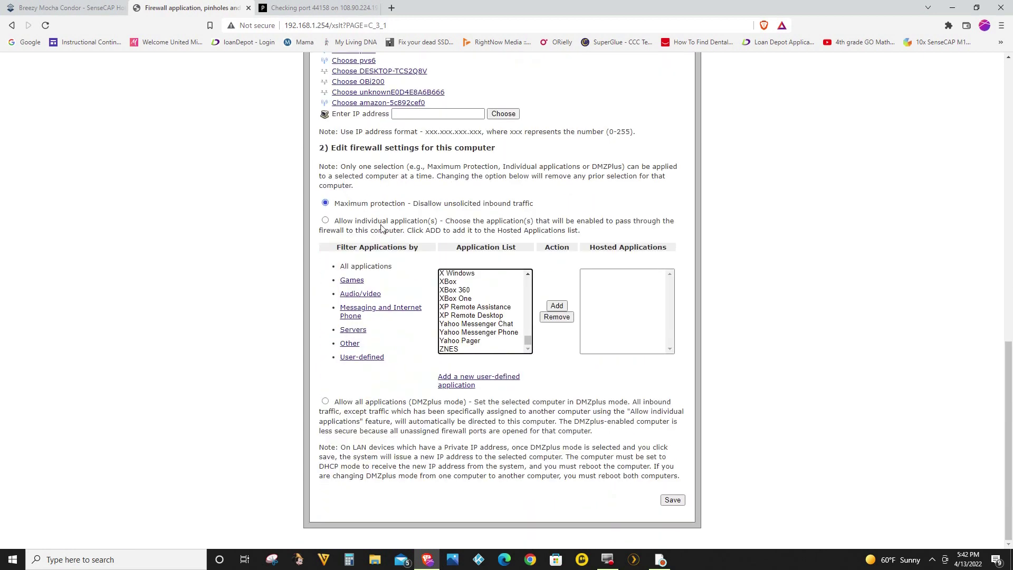
- Create a user-defined application named 'Helium' with a TCP definition for ports 44158–44158
left_click(457, 384)
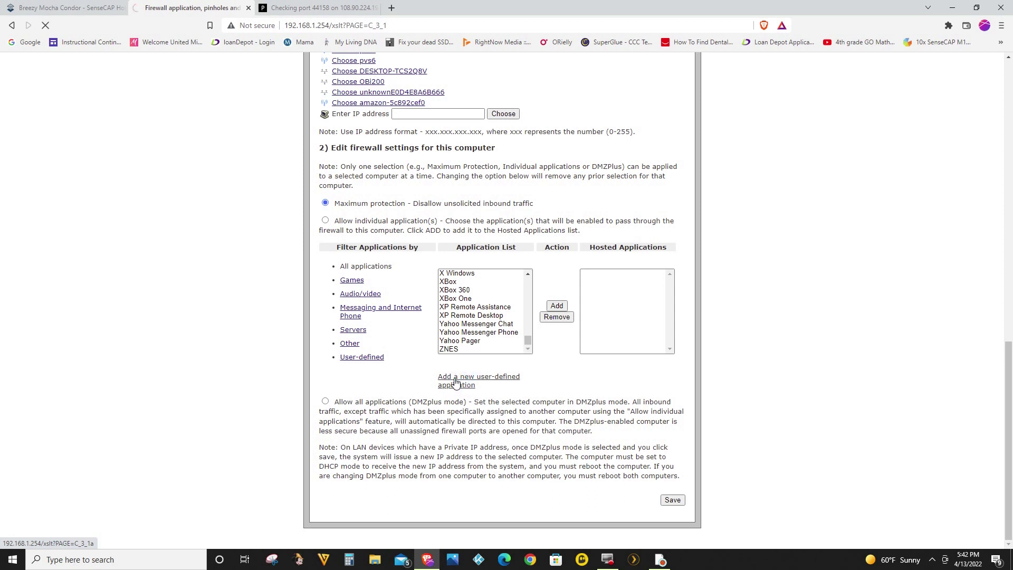
left_click(436, 225)
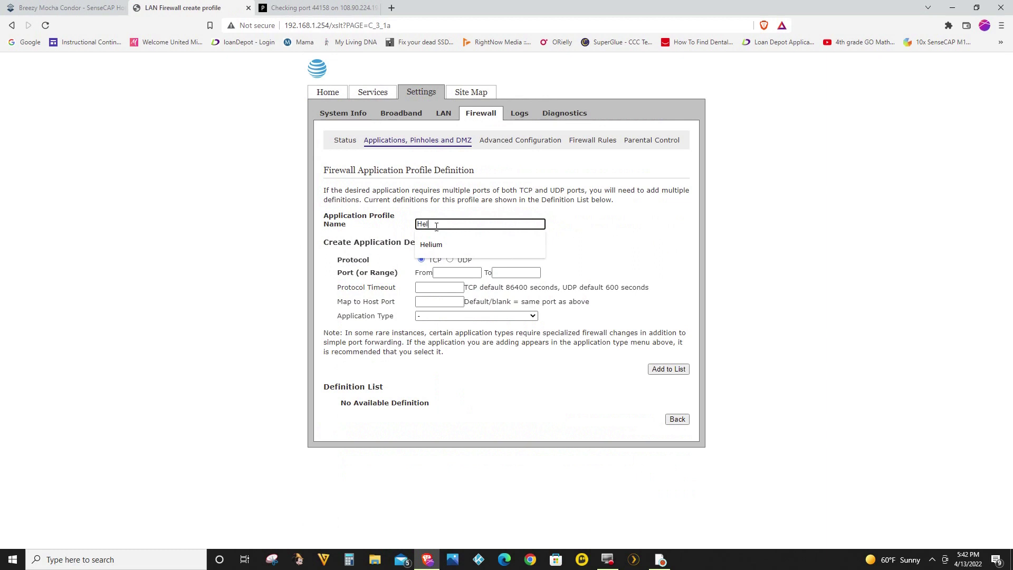
type("Helium")
key("Tab")
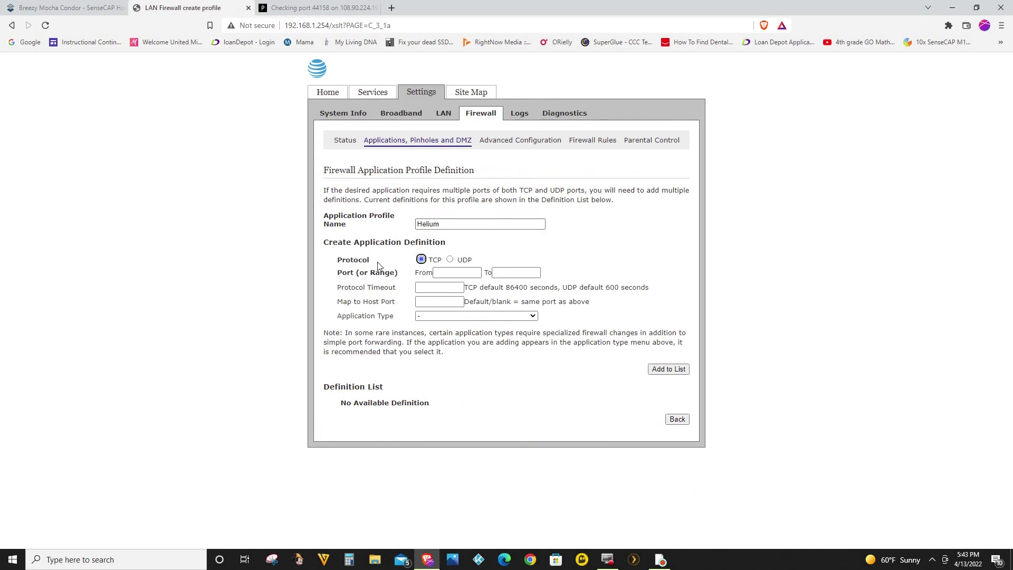
left_click(441, 273)
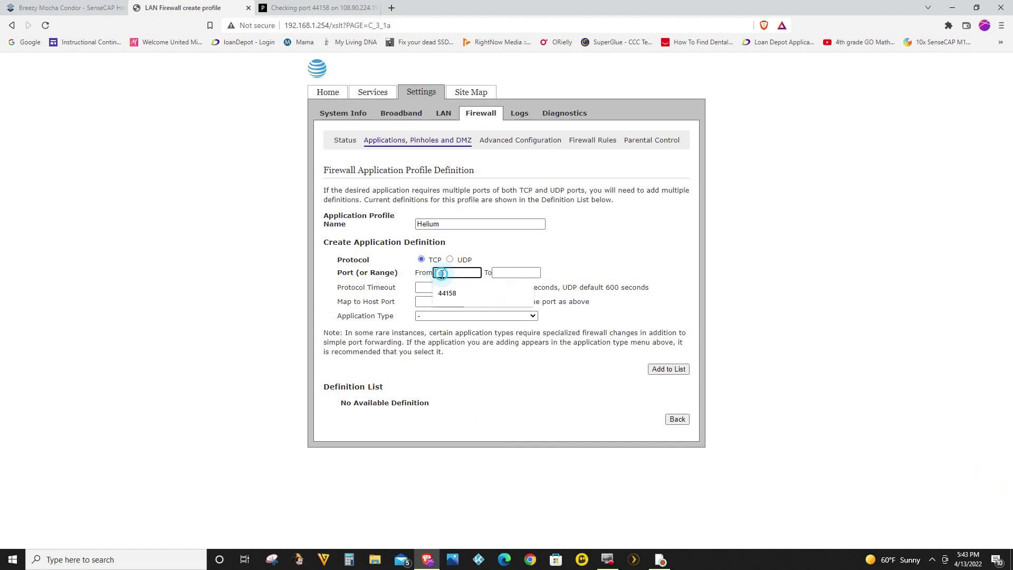
left_click(457, 295)
left_click(509, 273)
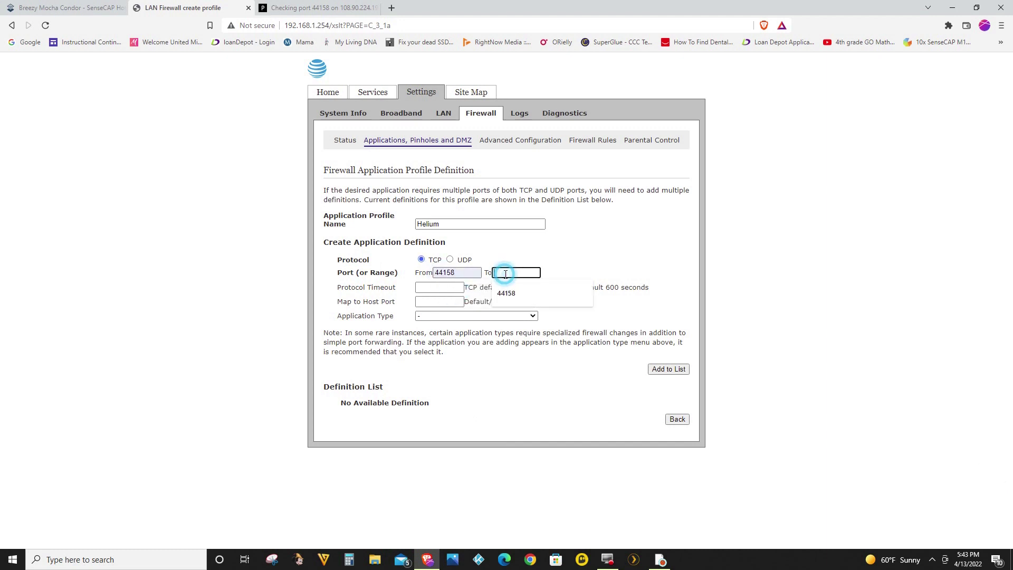
left_click(508, 294)
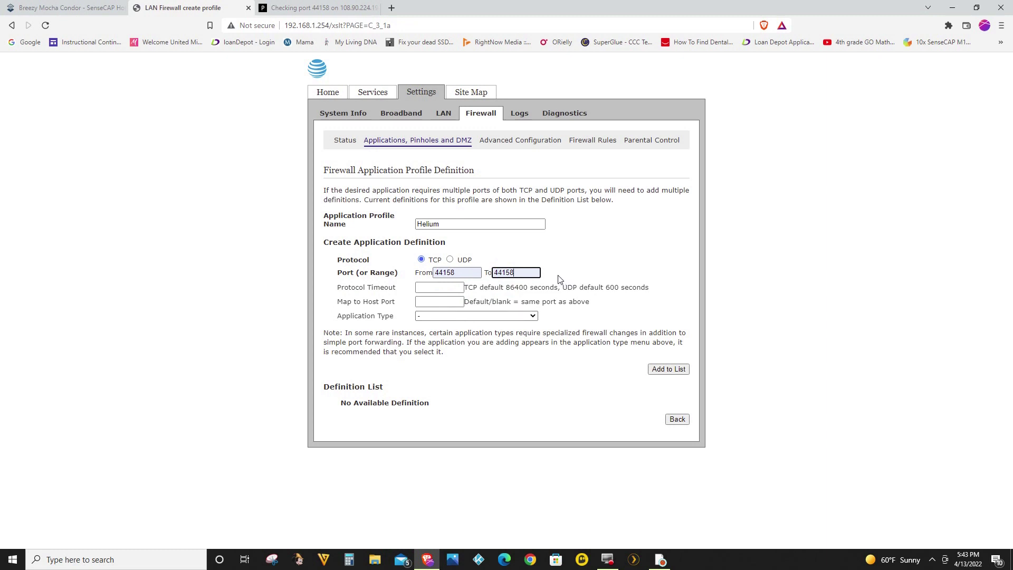
left_click(666, 370)
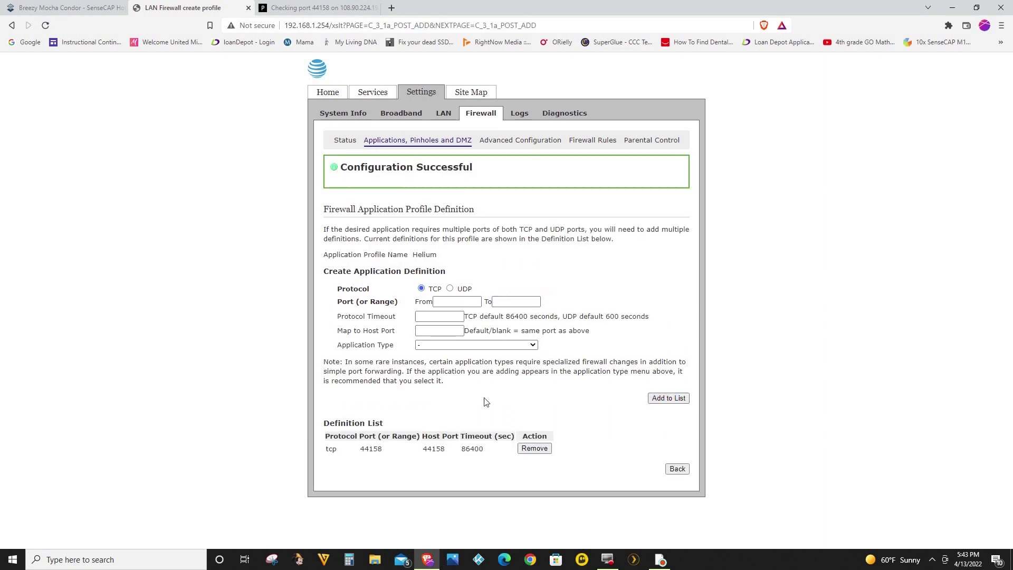
- Add a UDP definition for ports 44158–44158 to the Helium profile
left_click(450, 288)
left_click(455, 302)
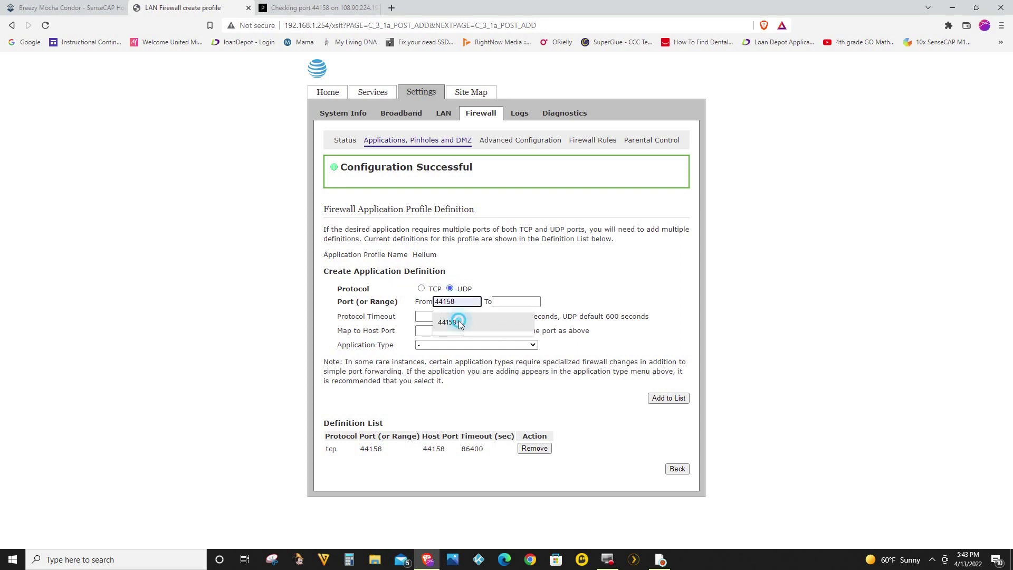
left_click(458, 321)
left_click(501, 303)
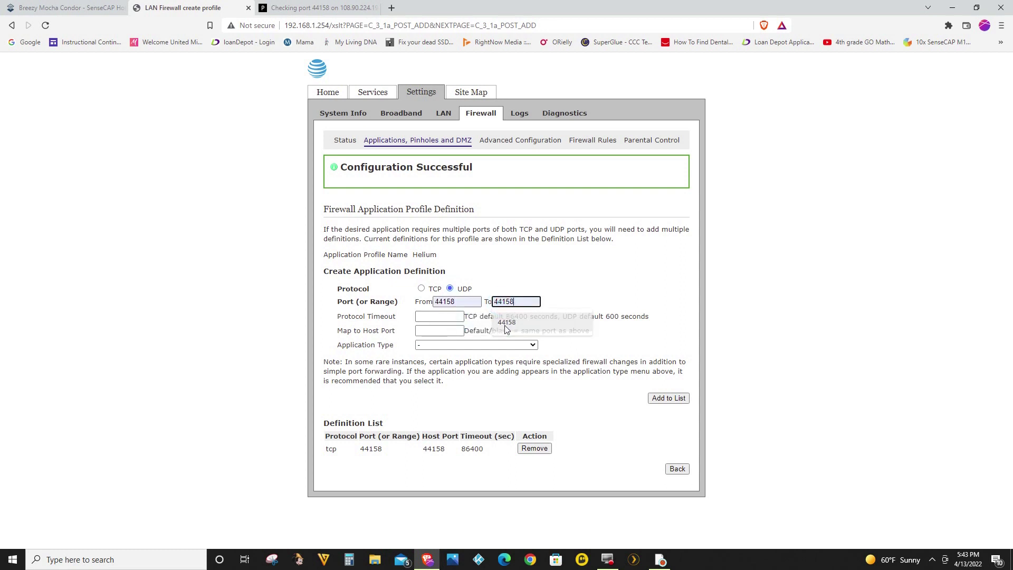
left_click(506, 322)
left_click(558, 302)
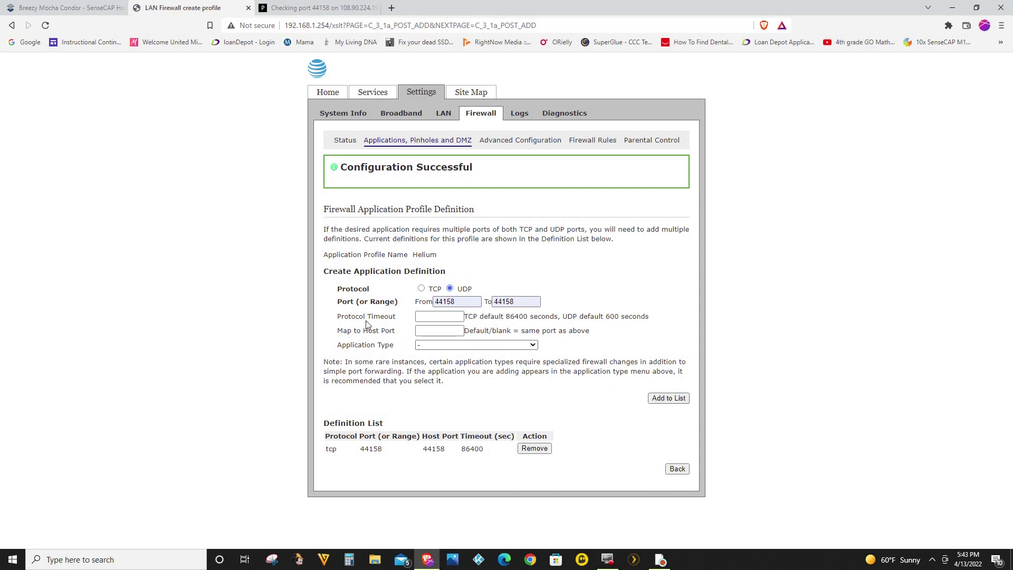
left_click(671, 399)
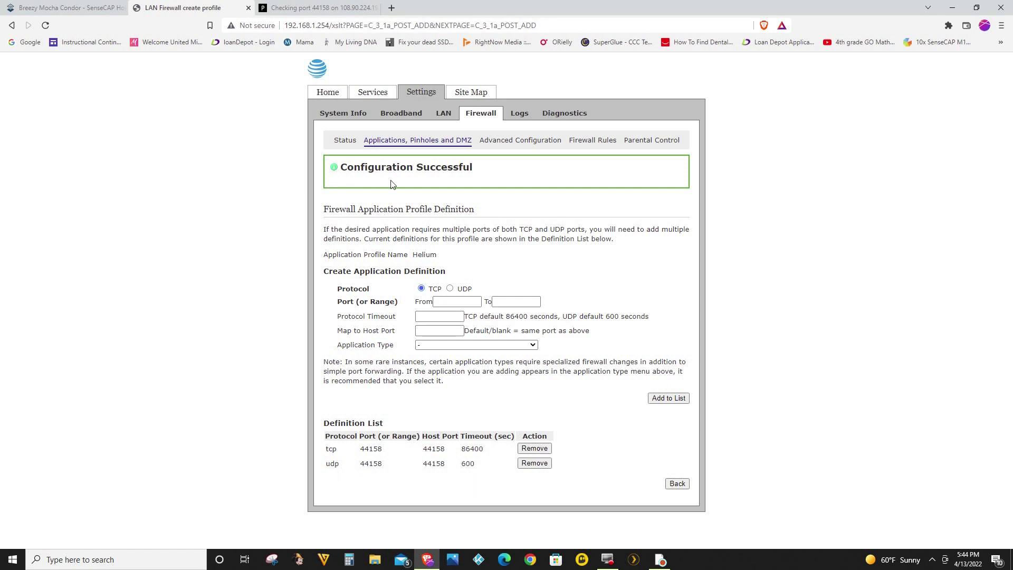
- Go back to the device firewall page and pick 55c3911 from the computer list as the host
left_click(676, 485)
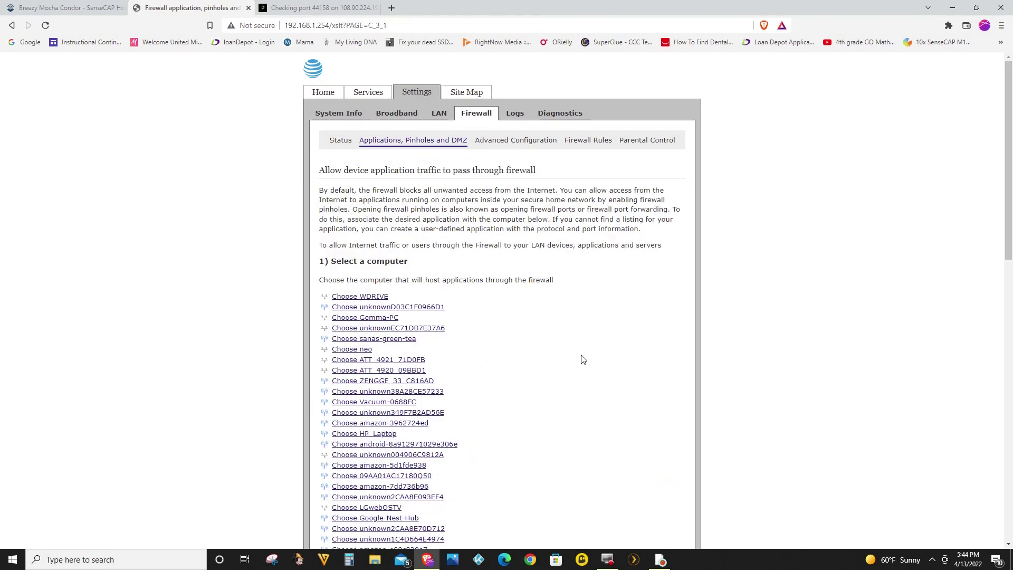
scroll(635, 377, "down", 2)
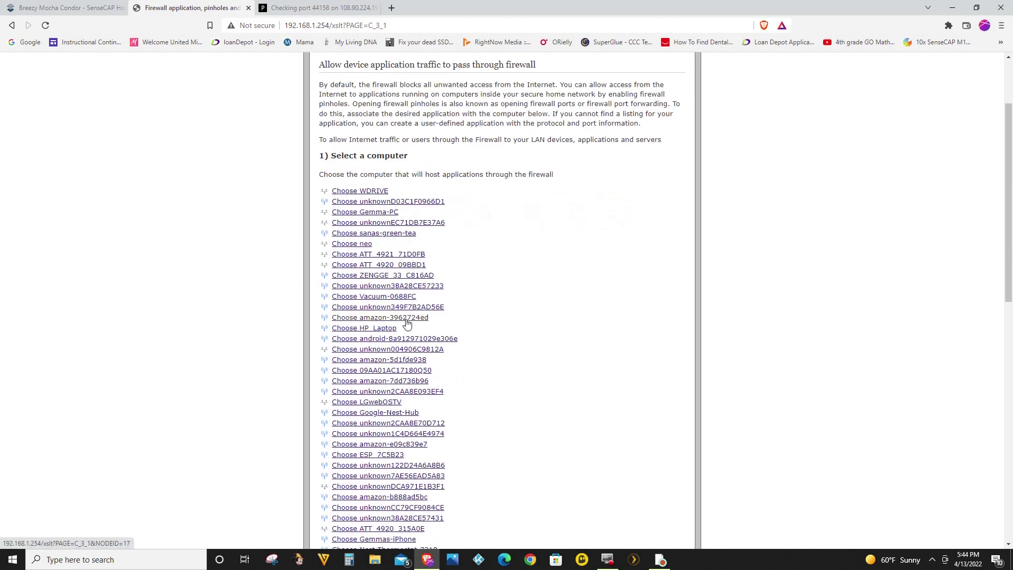
scroll(561, 385, "down", 3)
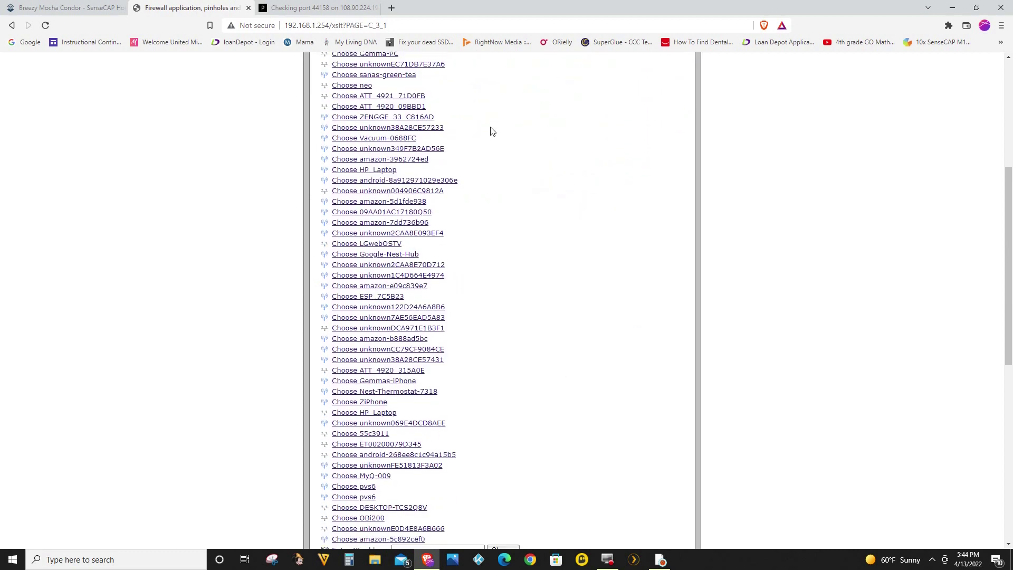
scroll(480, 378, "down", 3)
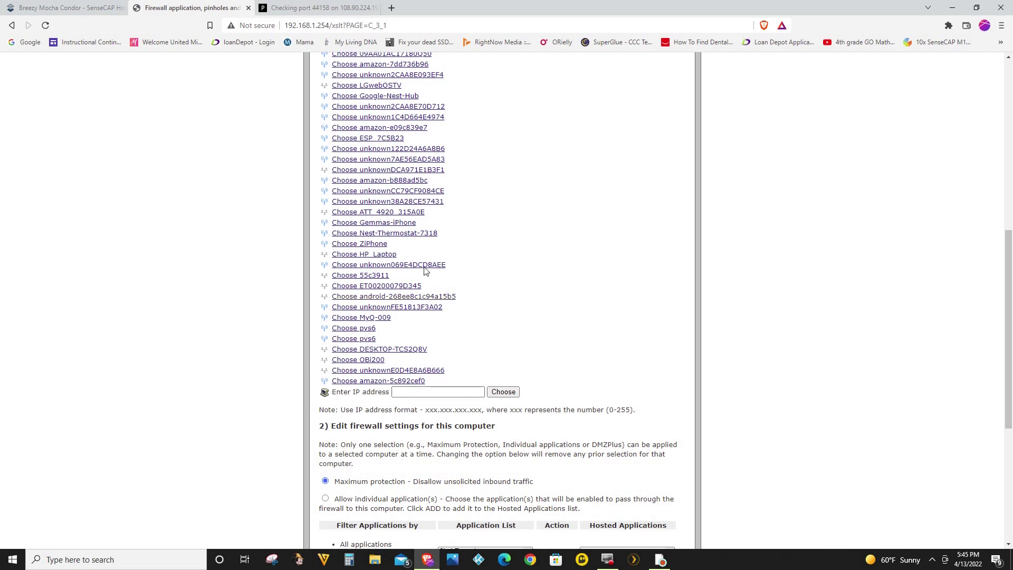
left_click(344, 275)
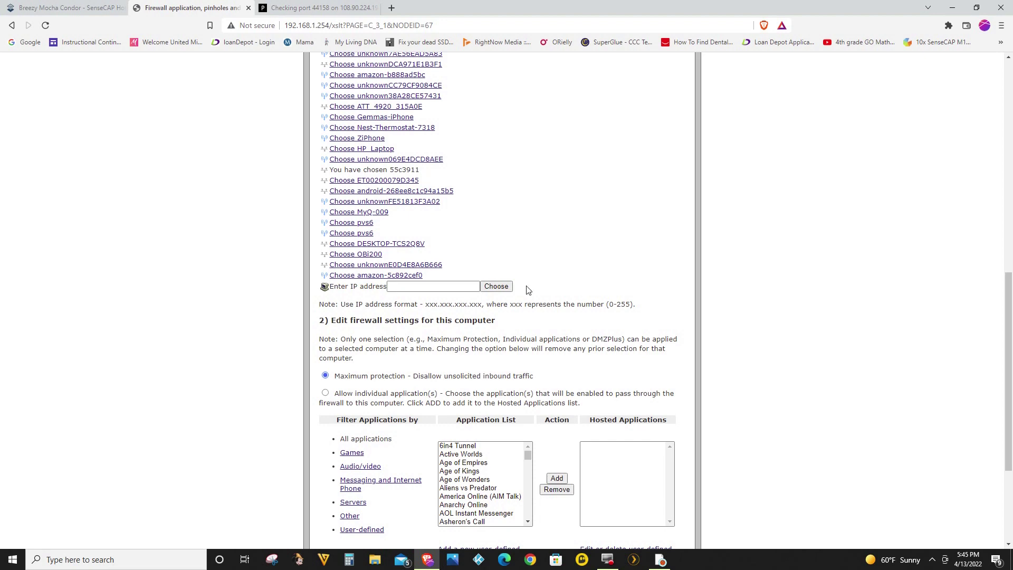
scroll(545, 288, "down", 2)
scroll(545, 289, "down", 1)
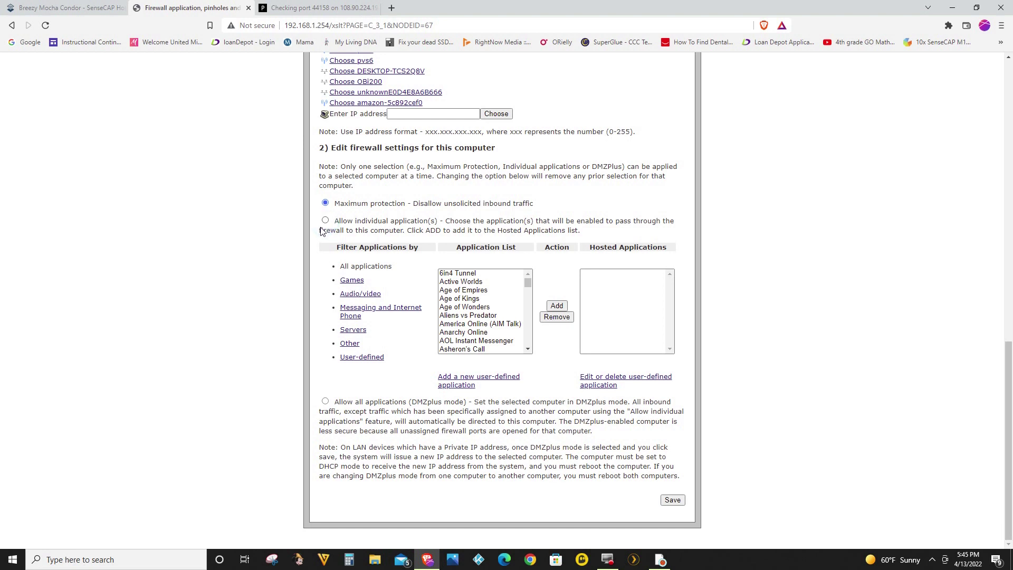
- Allow individual applications for 55c3911, add the user-defined Helium application, and save
left_click(325, 220)
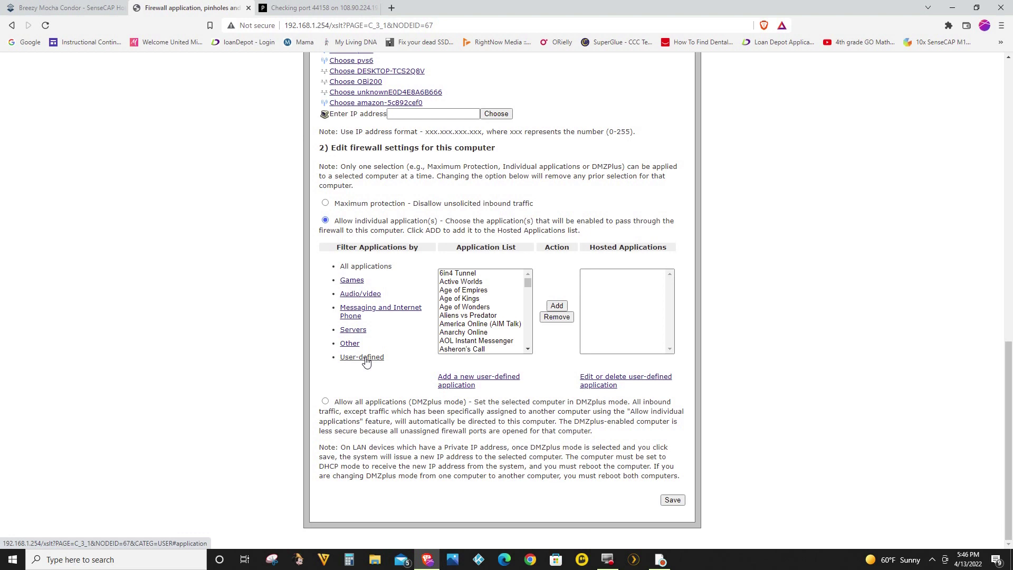
left_click(365, 358)
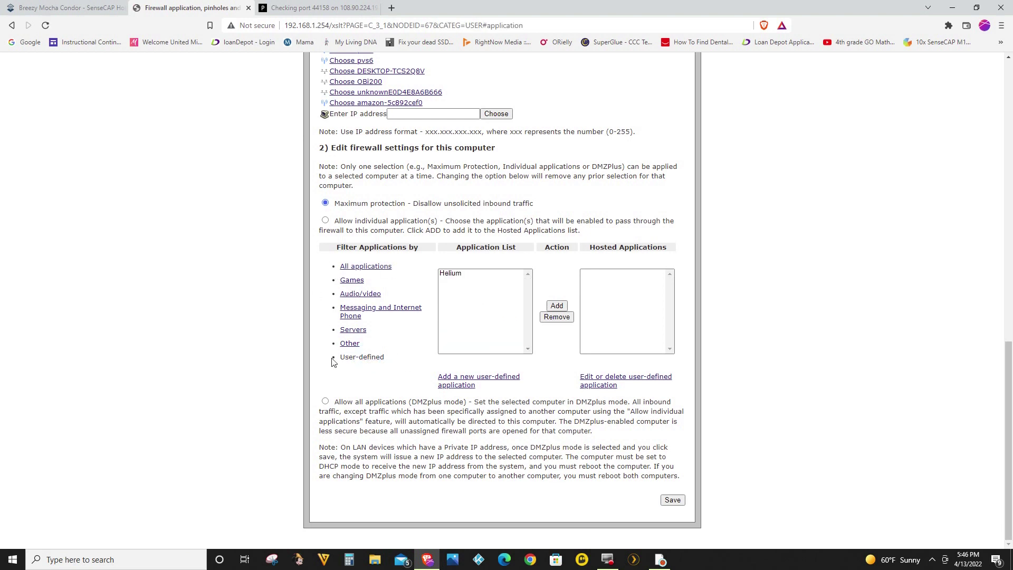
left_click(448, 274)
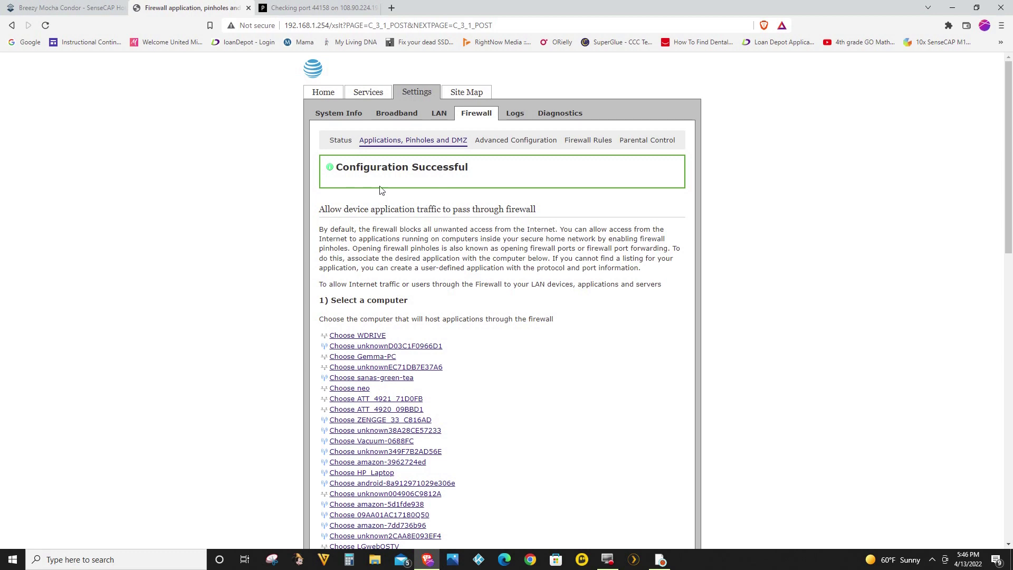
scroll(587, 310, "down", 14)
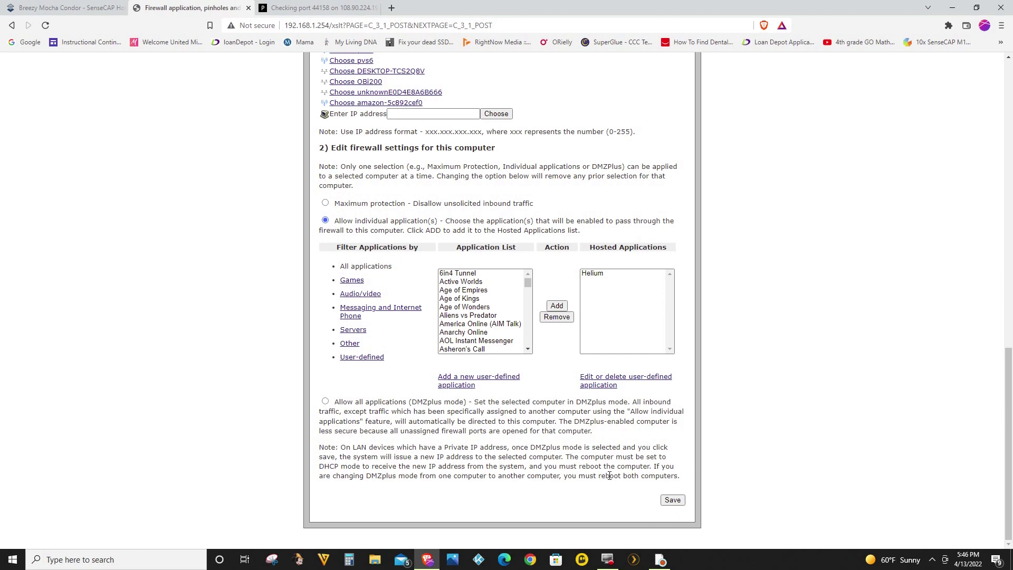
scroll(580, 474, "up", 15)
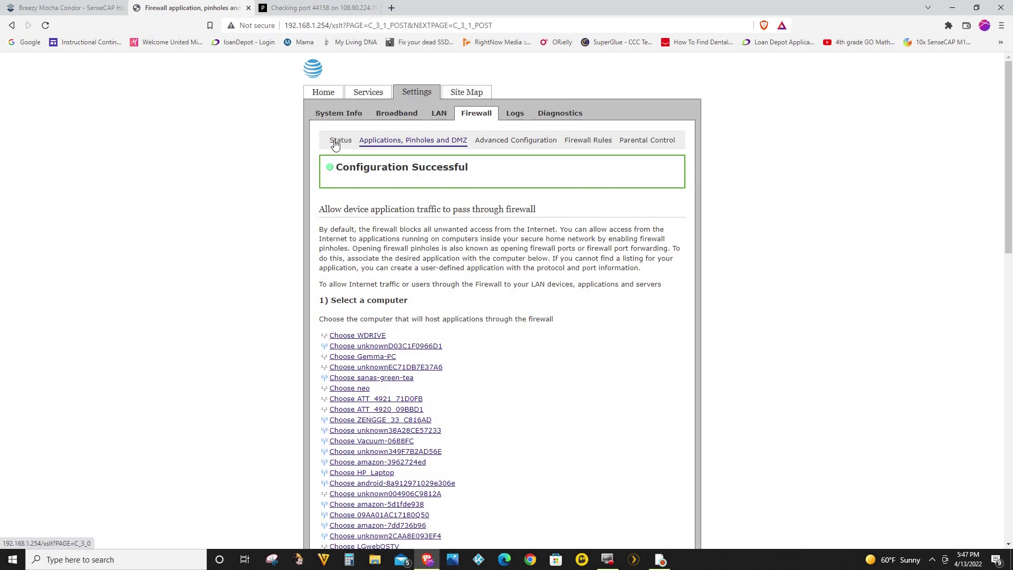
left_click(334, 144)
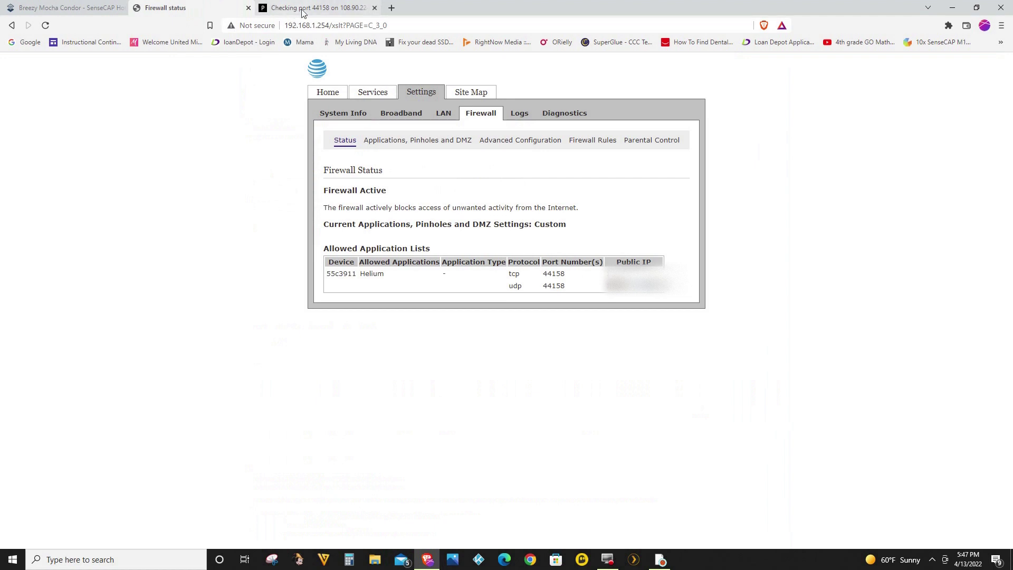
- Switch over to the Port Checker tab
left_click(303, 9)
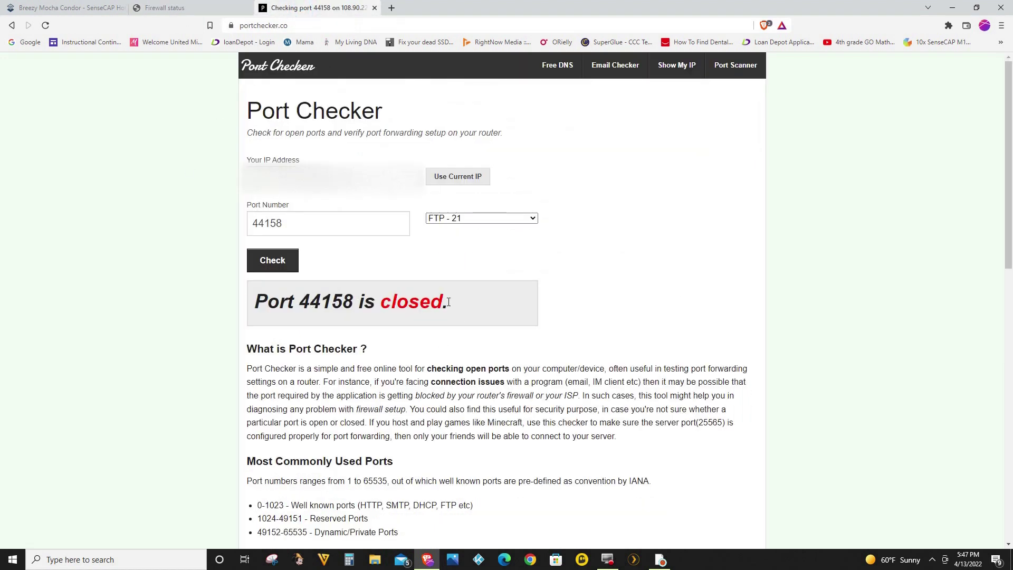
- Re-run the check on port 44158, which now reports it open
left_click(263, 261)
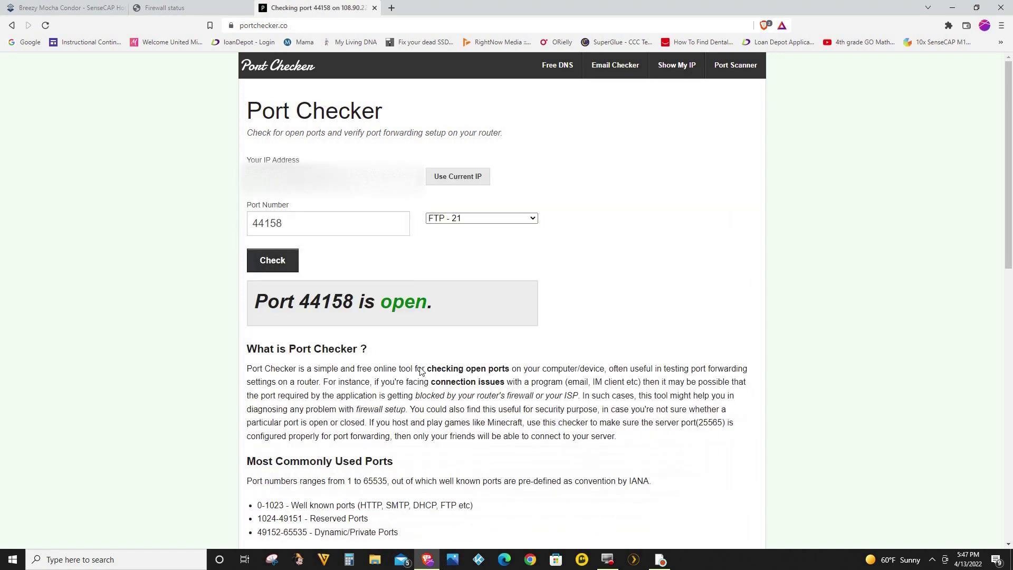